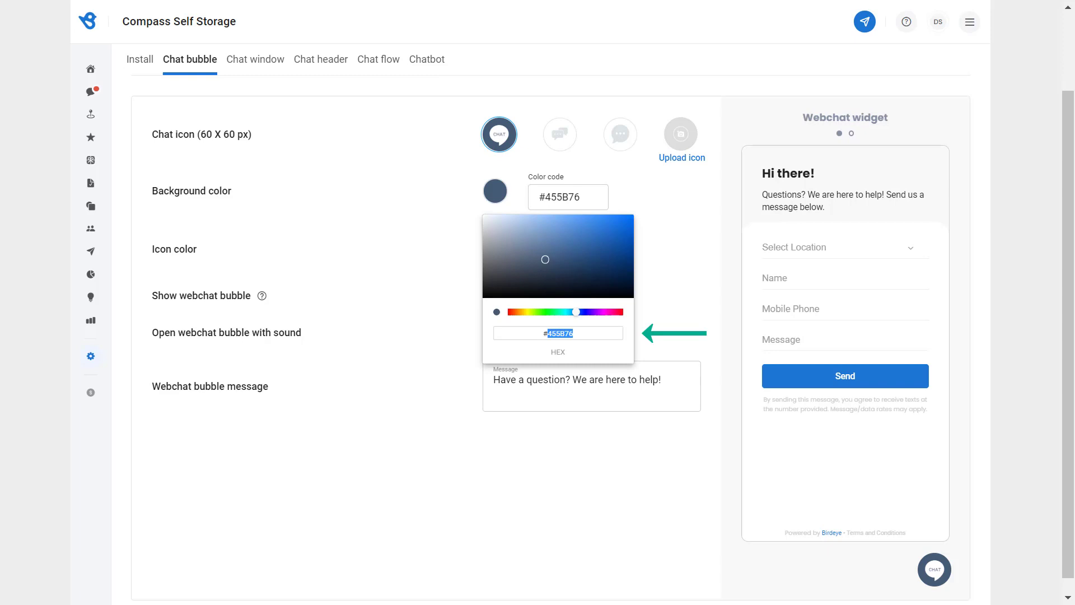
text(f26624)
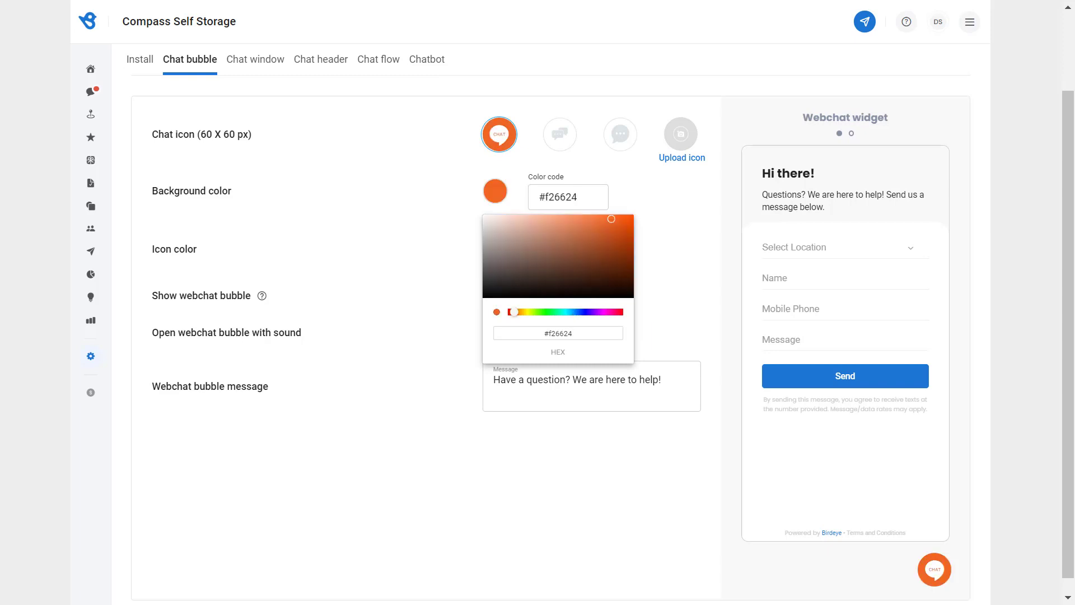
Step: Apply the orange f26624 bubble colour, keep the bubble shown with sound, and select its message text
click(1073, 60)
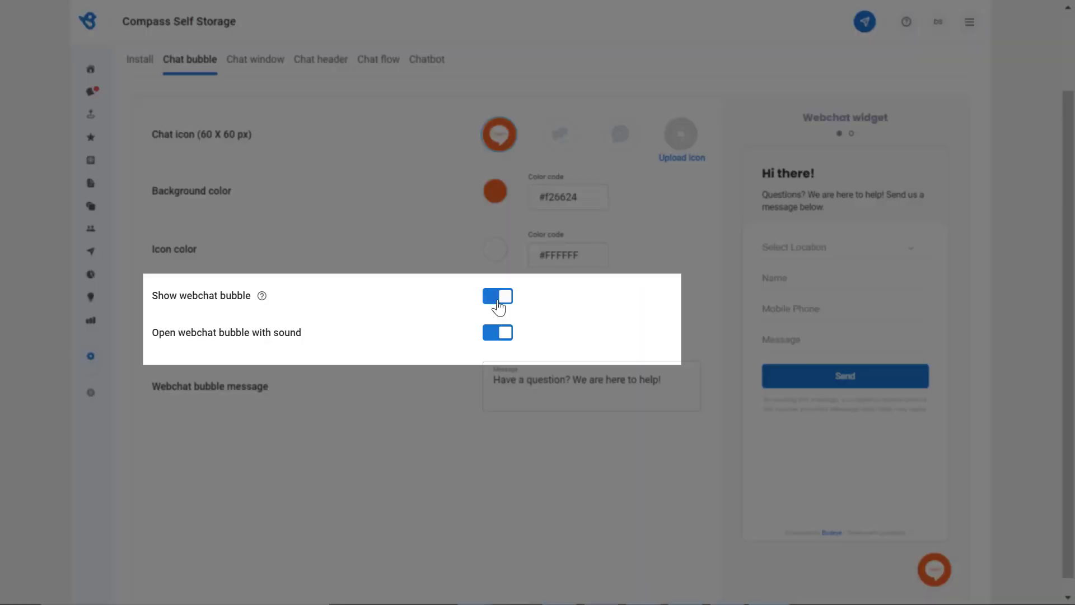
click(498, 297)
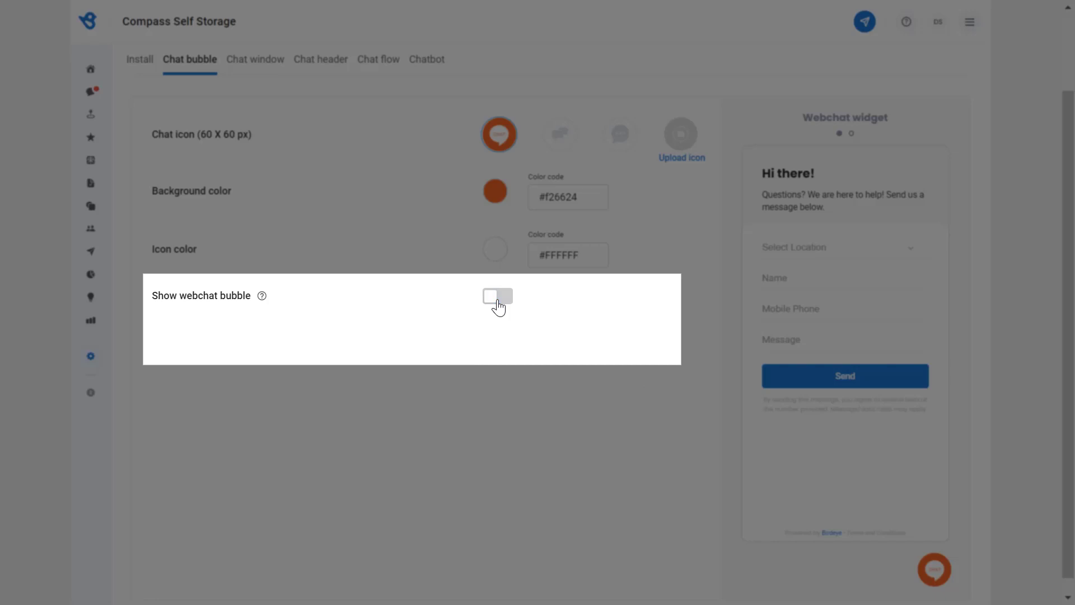
click(499, 298)
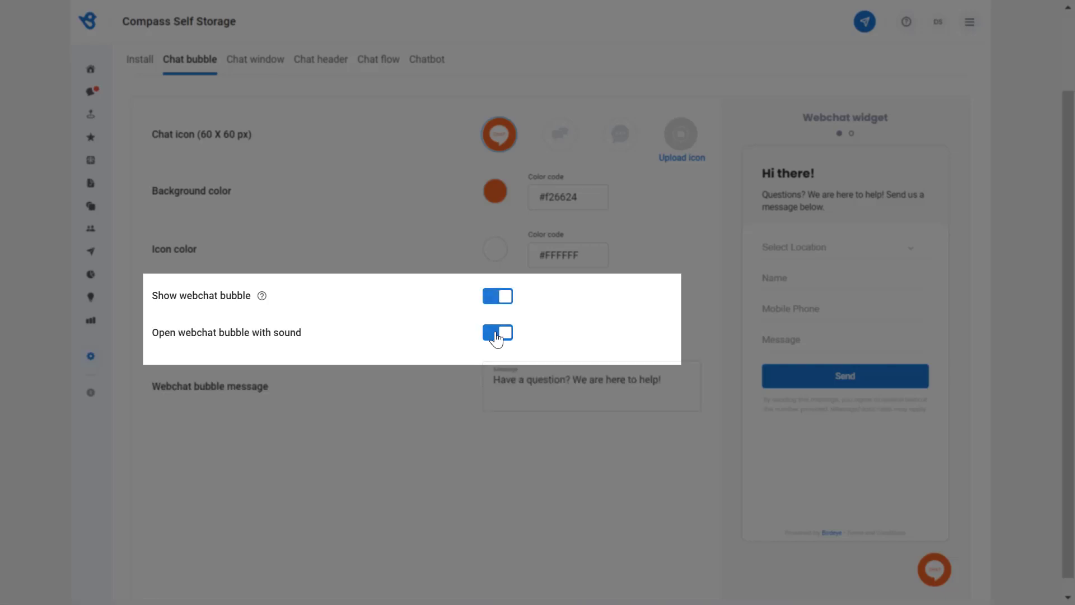
click(497, 334)
click(496, 335)
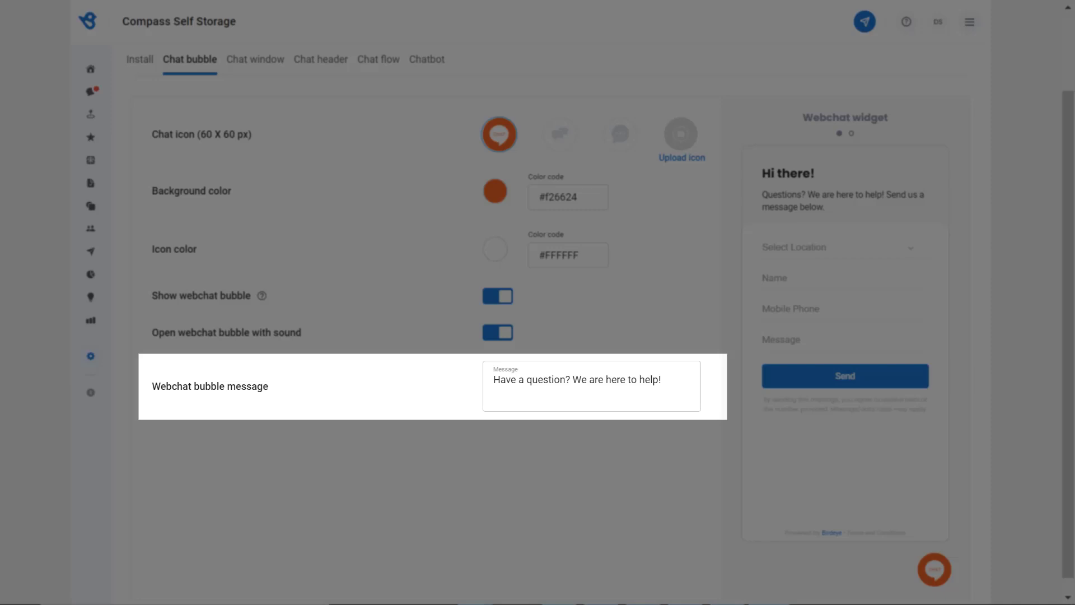
key(ctrl+a)
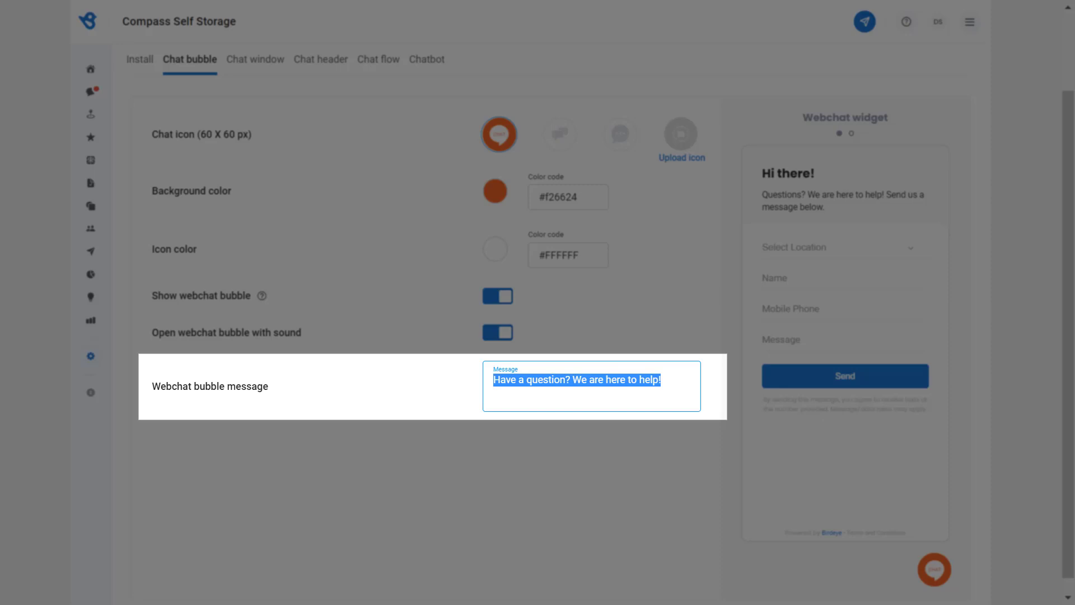
text(Questions? Click here to chat with us!)
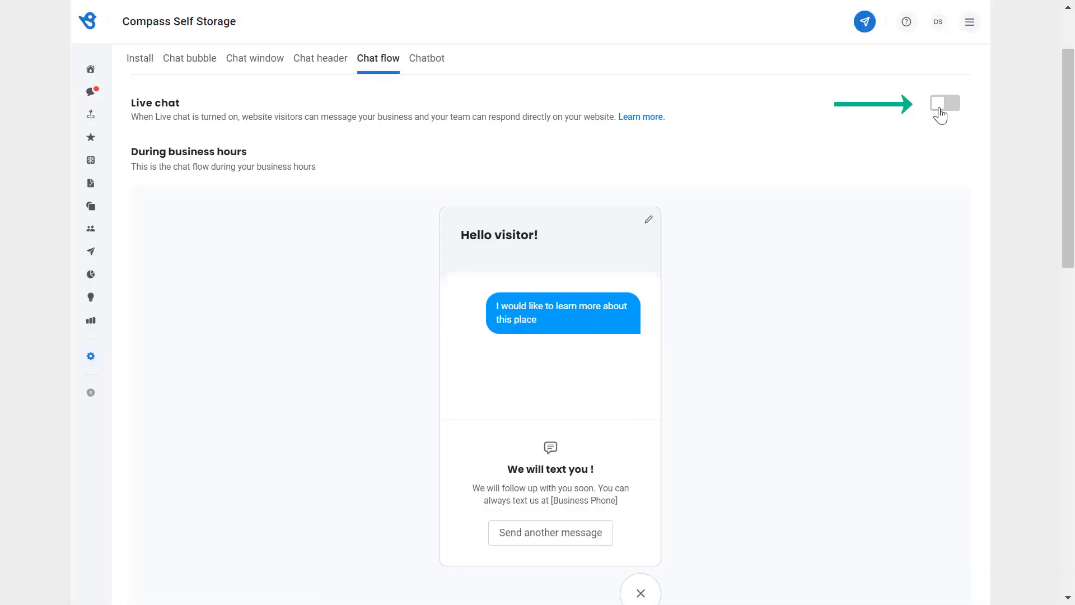
Step: Switch live chat on to preview its conversation flow, then switch it back off
click(940, 112)
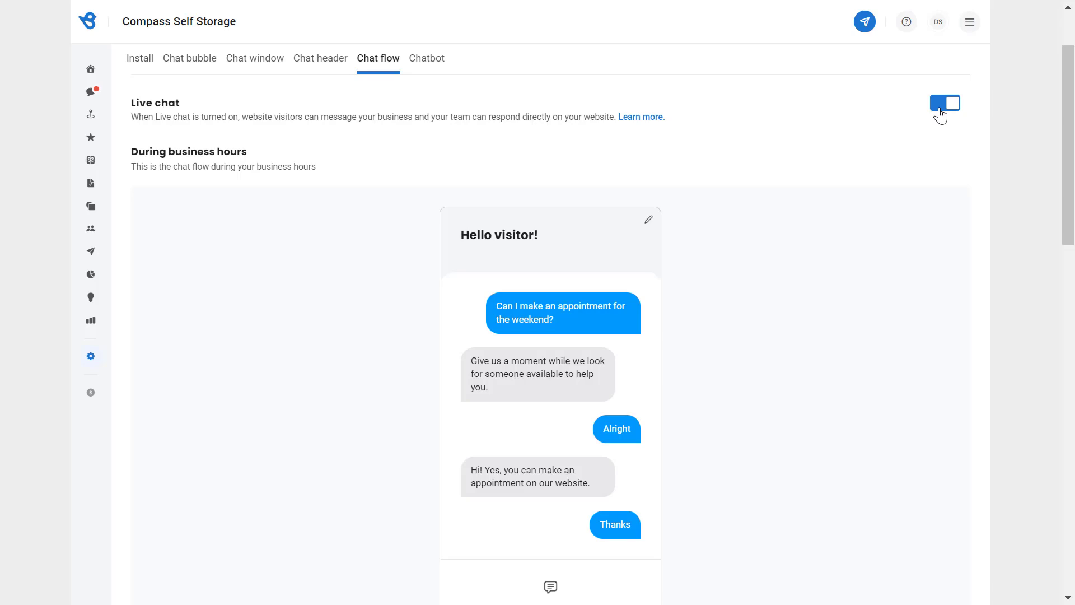
click(944, 103)
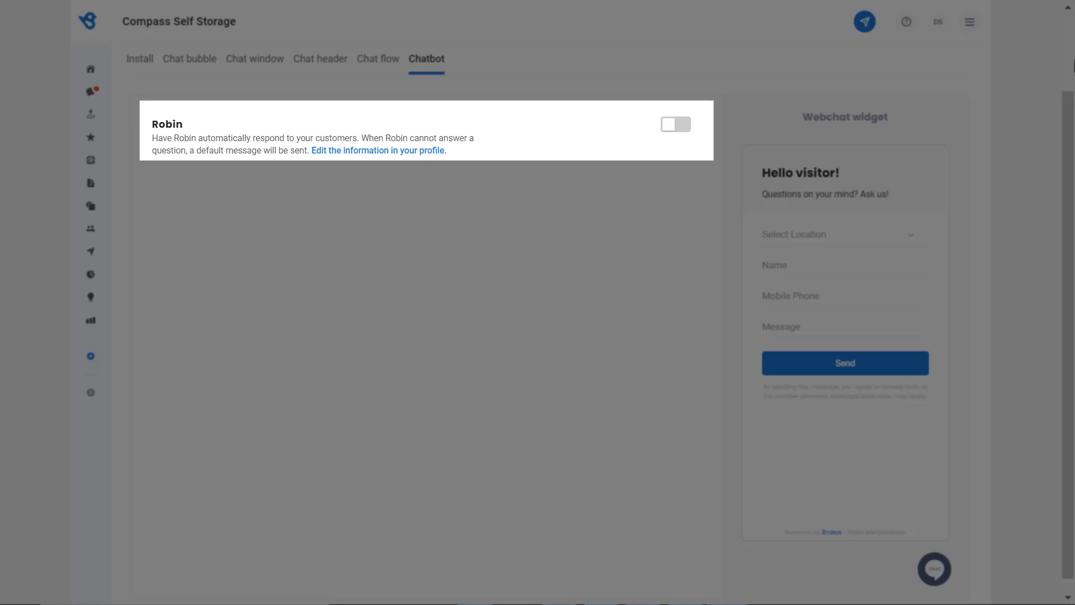
Step: Switch on the Robin automatic responder so Profile Q&A answers appear for Bluffton - RB
click(669, 135)
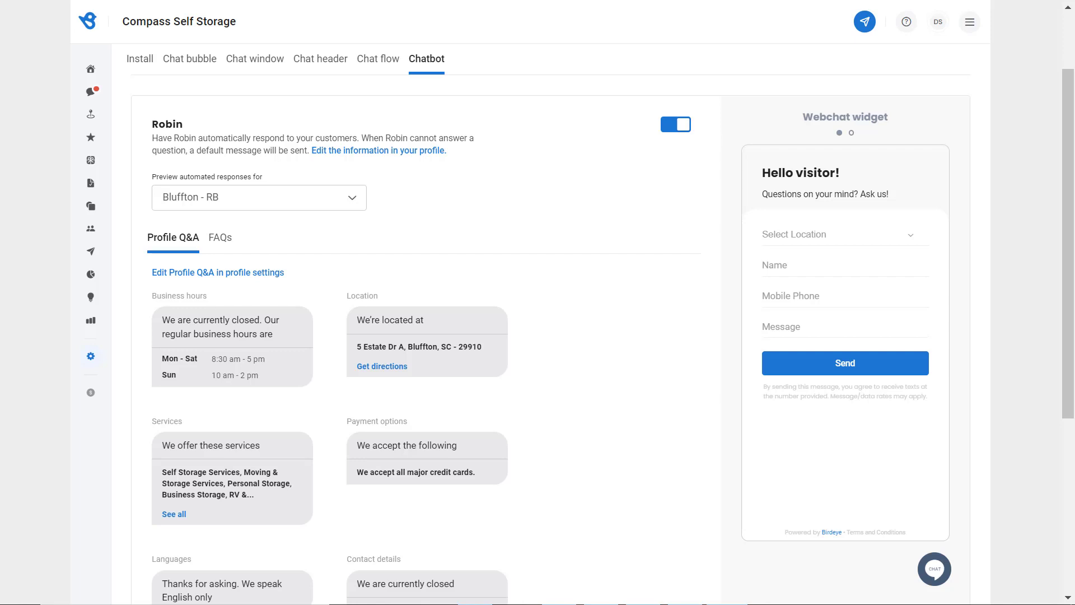
Step: Open the Robin chatbot's FAQs tab
click(221, 239)
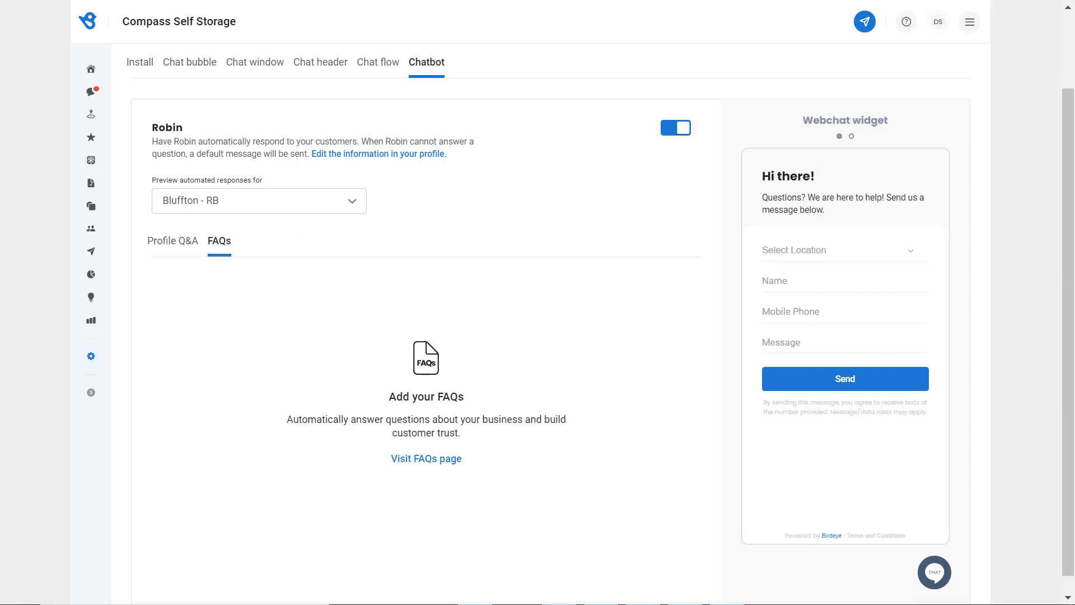